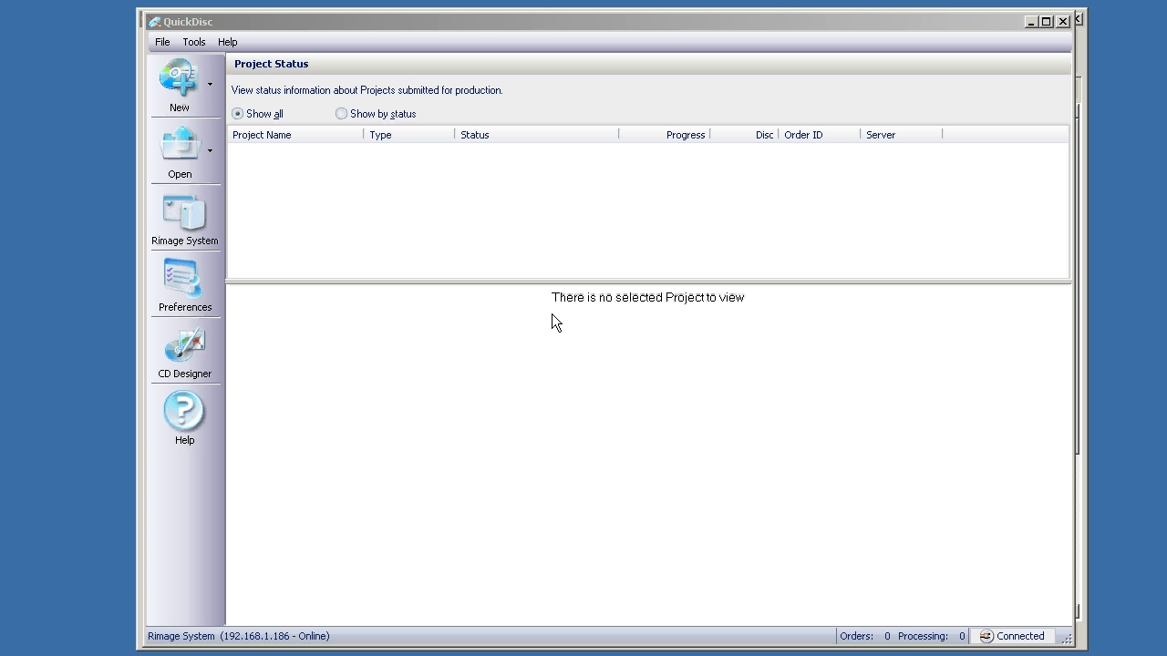
pyautogui.click(612, 23)
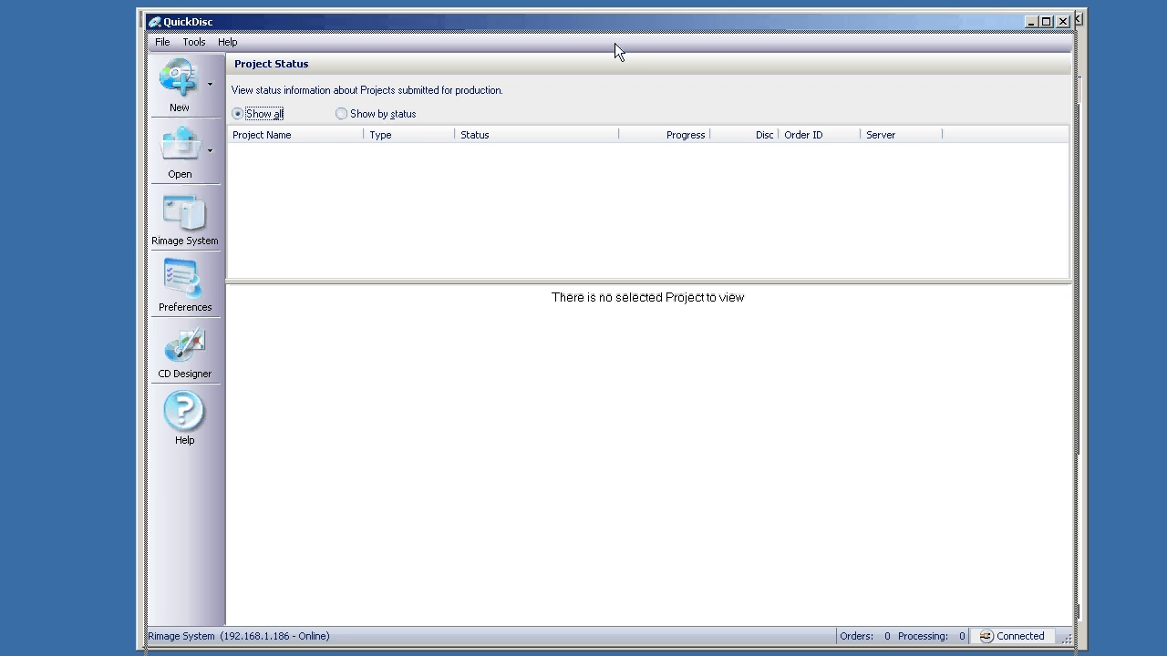
pyautogui.moveTo(614, 43); pyautogui.dragTo(615, 135)
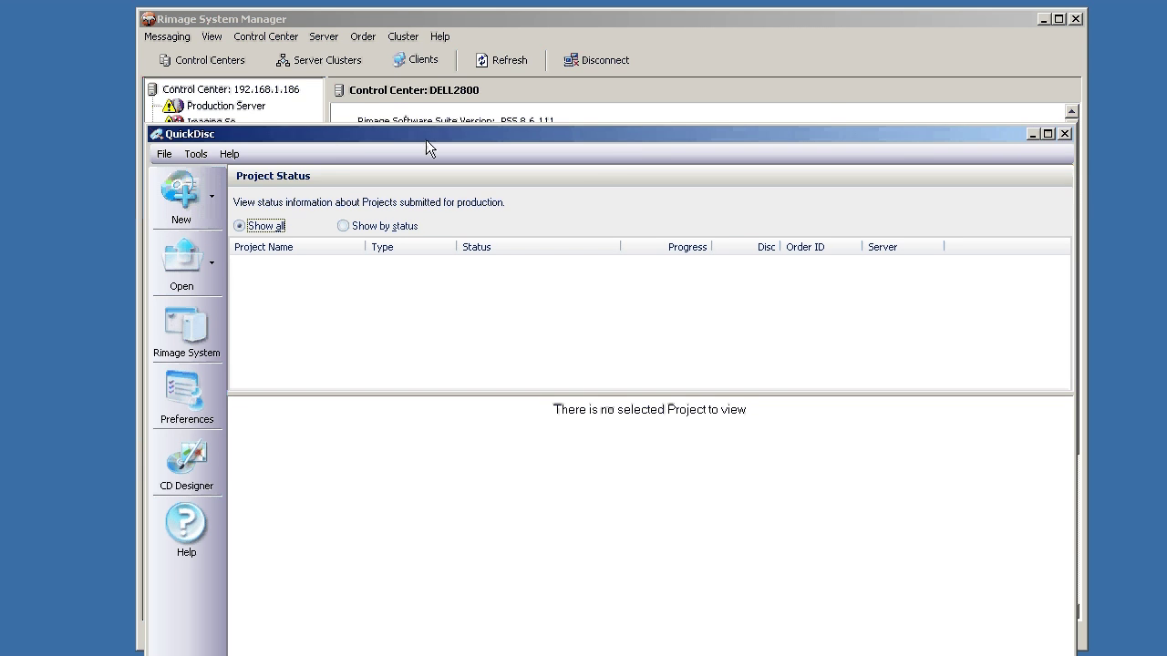
pyautogui.moveTo(425, 139); pyautogui.dragTo(424, 25)
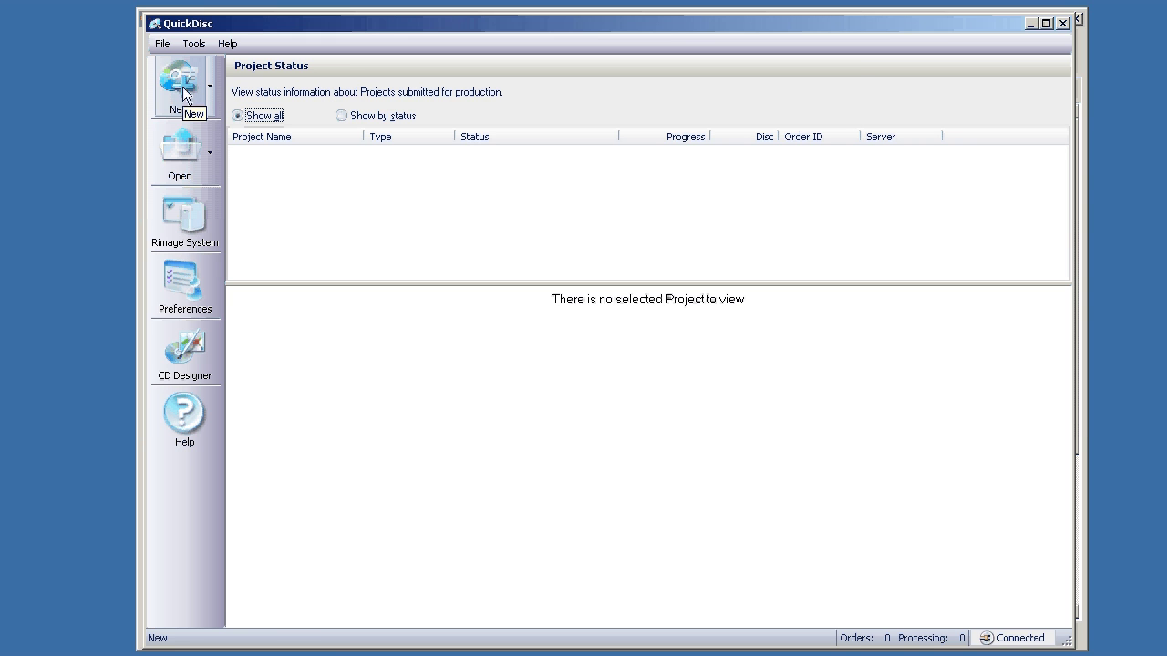
# - Start a new project and review the CD, DVD, Blu-ray, Saved Projects, More Tasks, Advanced and Archive task categories, then cancel
pyautogui.click(180, 82)
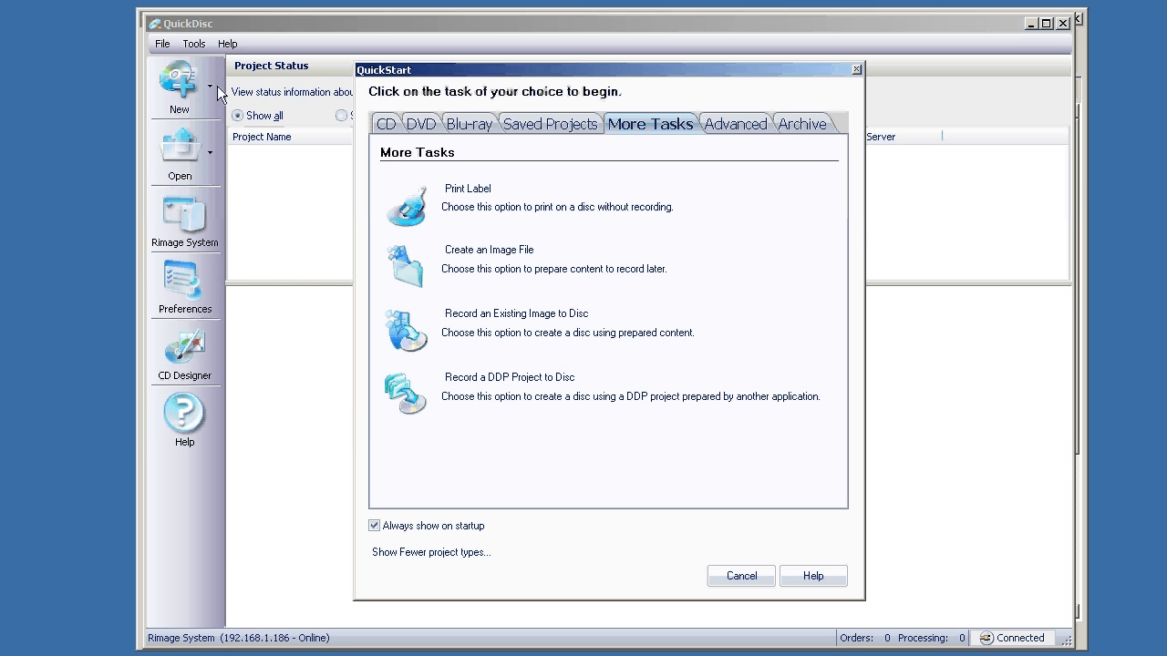
pyautogui.click(387, 124)
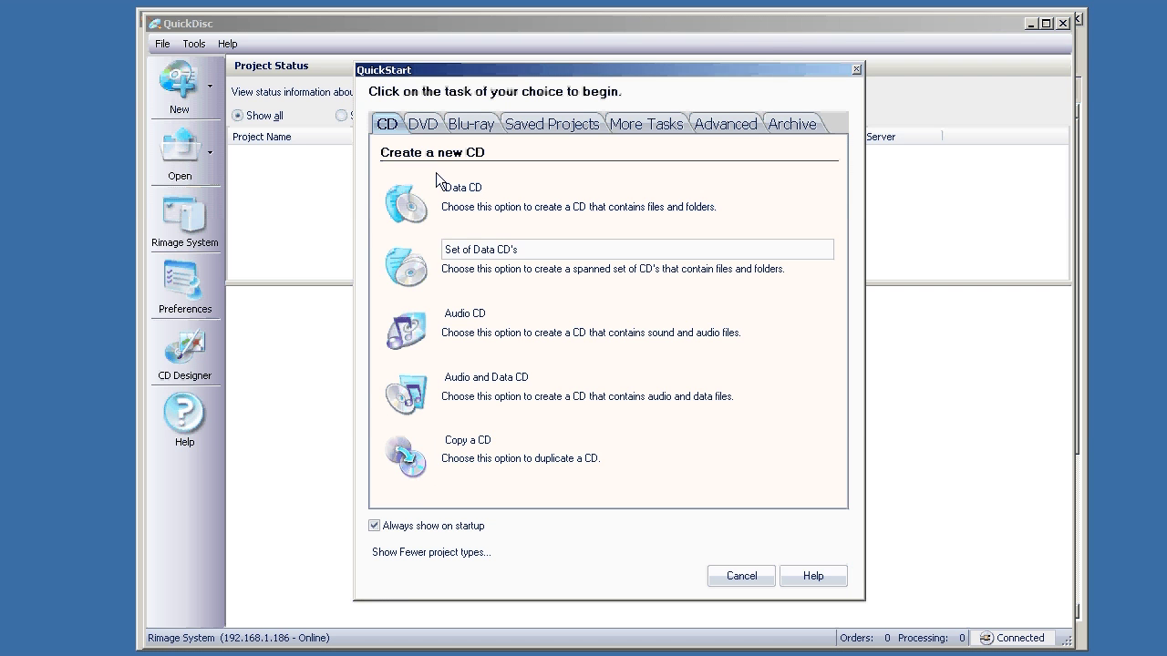
pyautogui.click(423, 125)
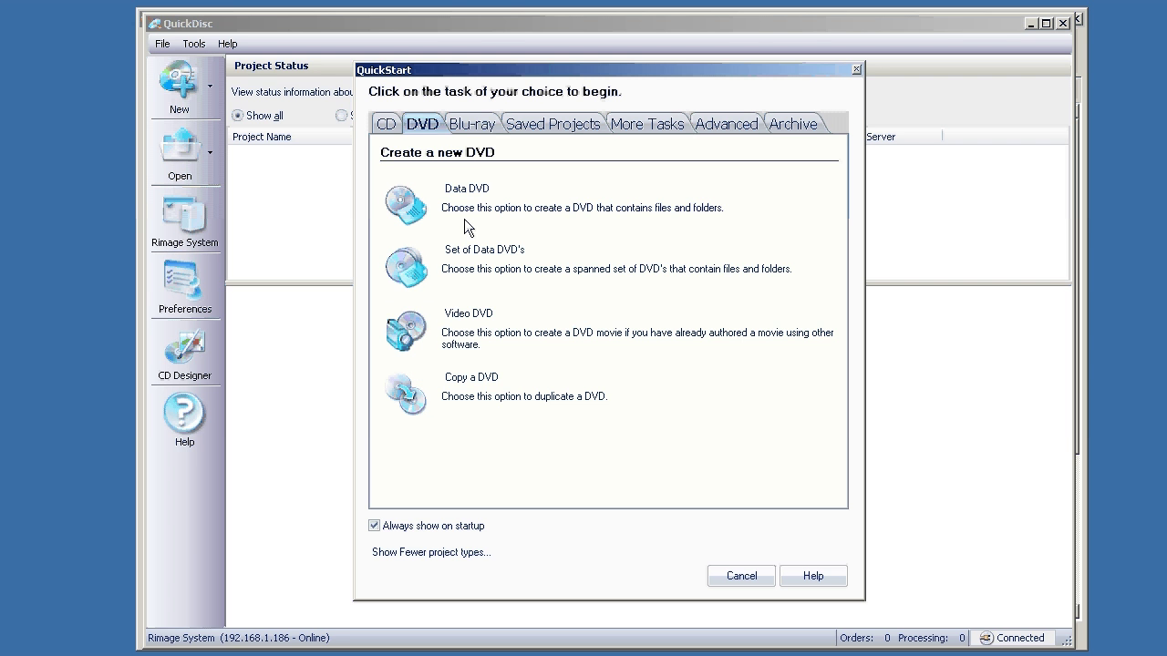
pyautogui.click(473, 125)
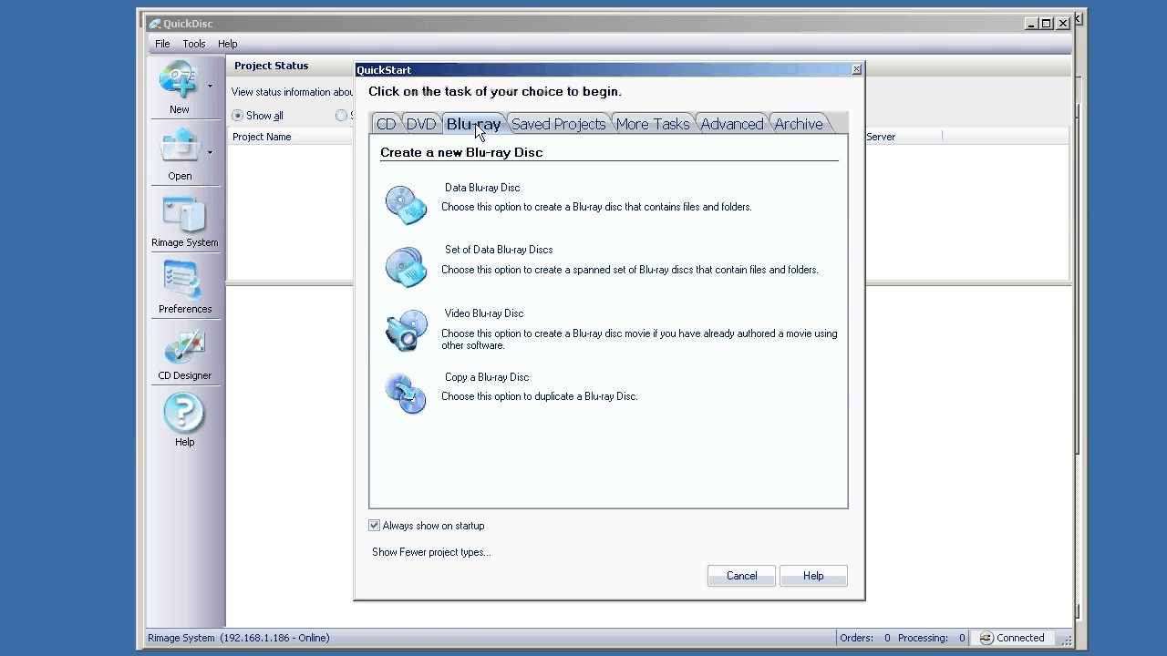
pyautogui.click(558, 130)
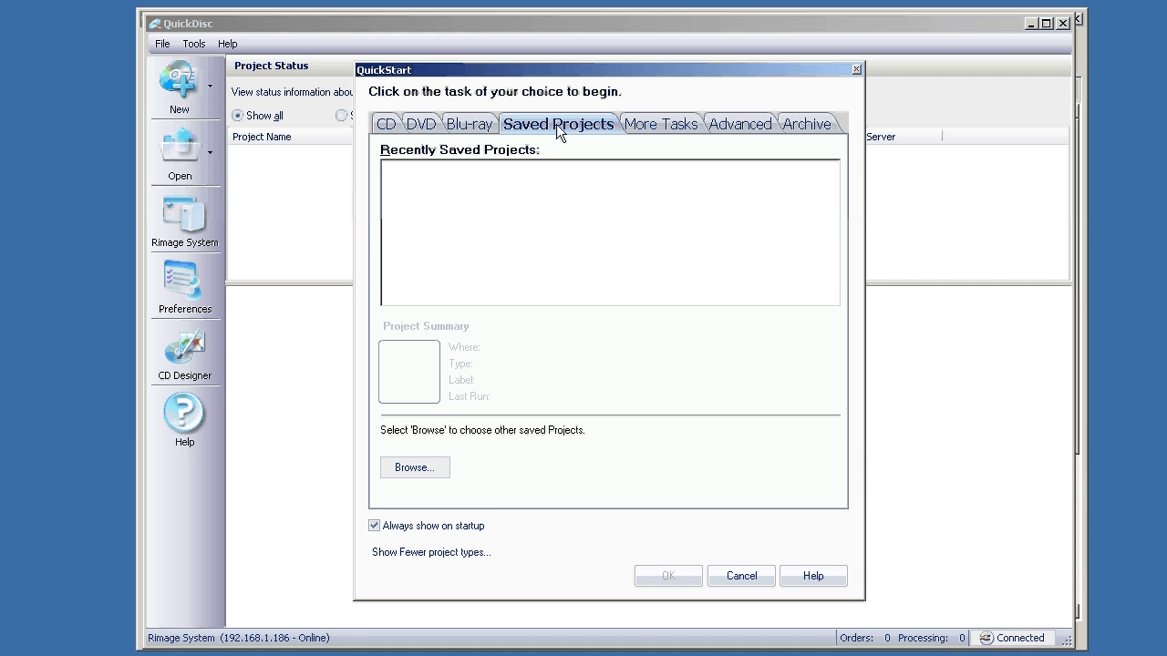
pyautogui.click(652, 125)
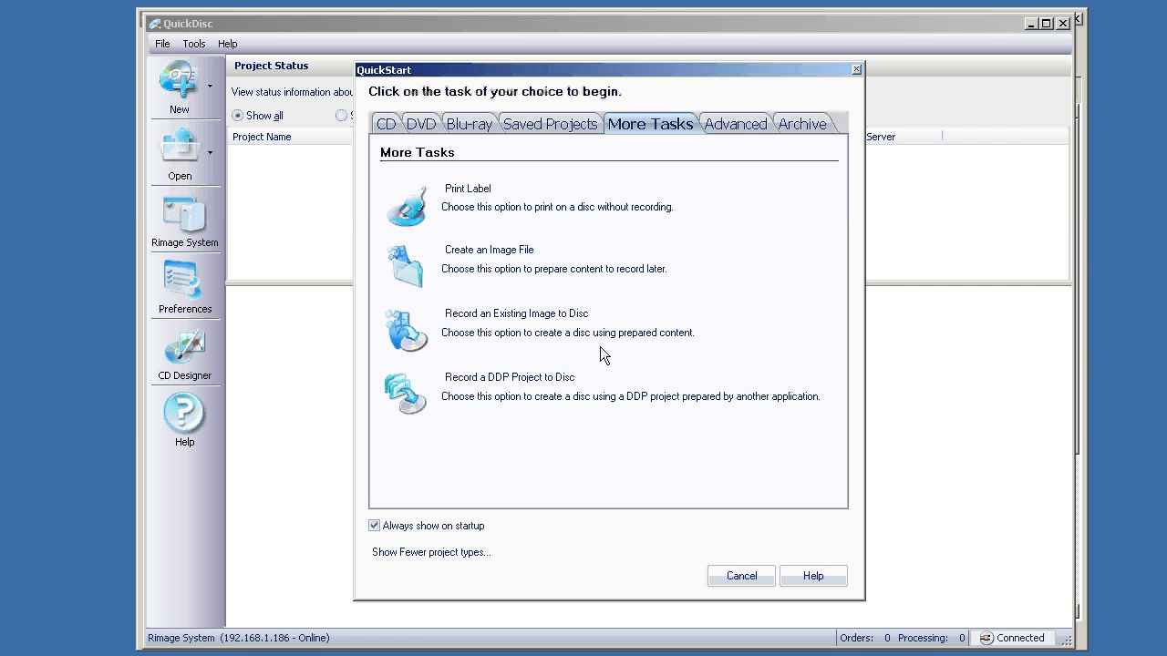
pyautogui.click(735, 124)
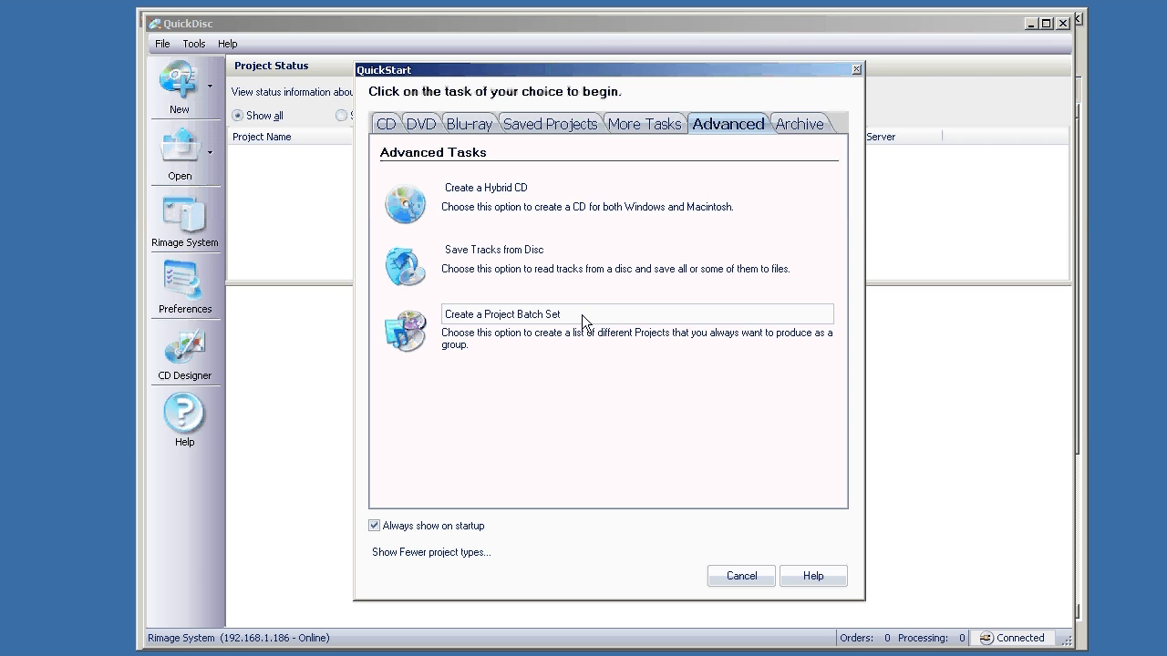
pyautogui.click(798, 131)
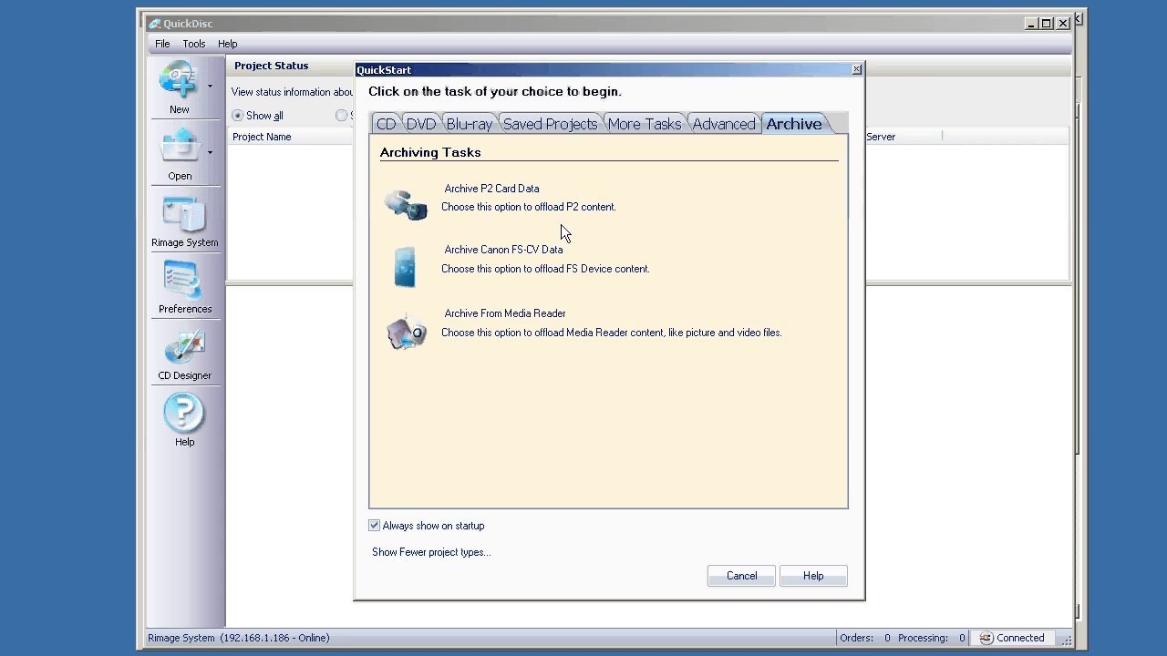
pyautogui.click(640, 125)
pyautogui.press('Right')
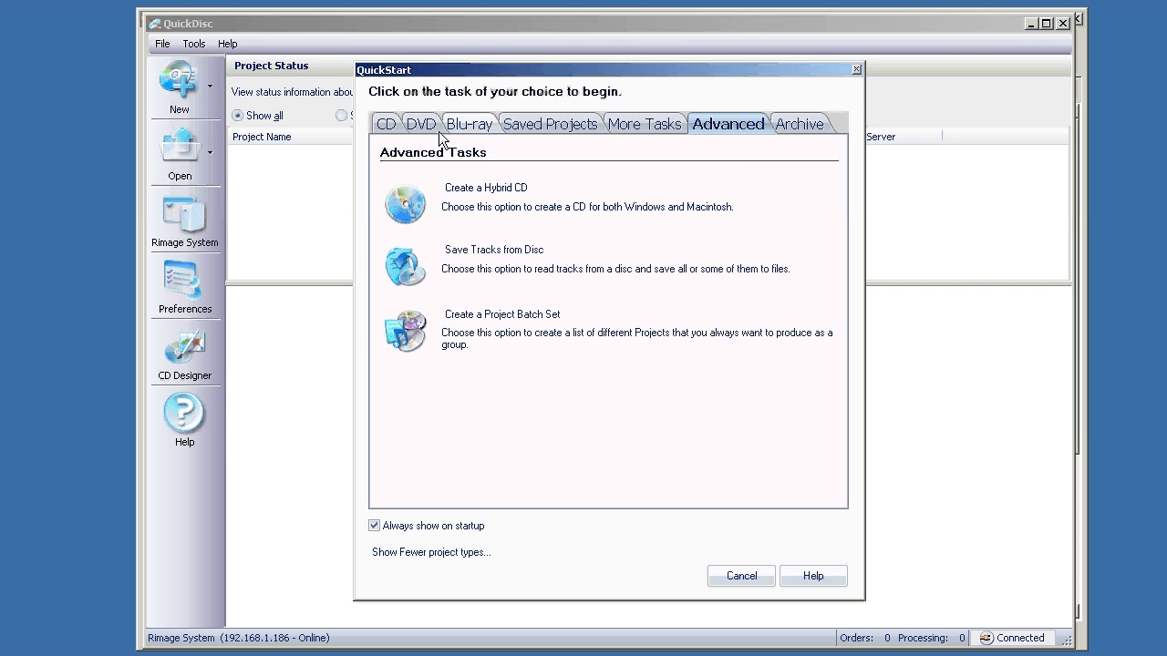
pyautogui.click(385, 126)
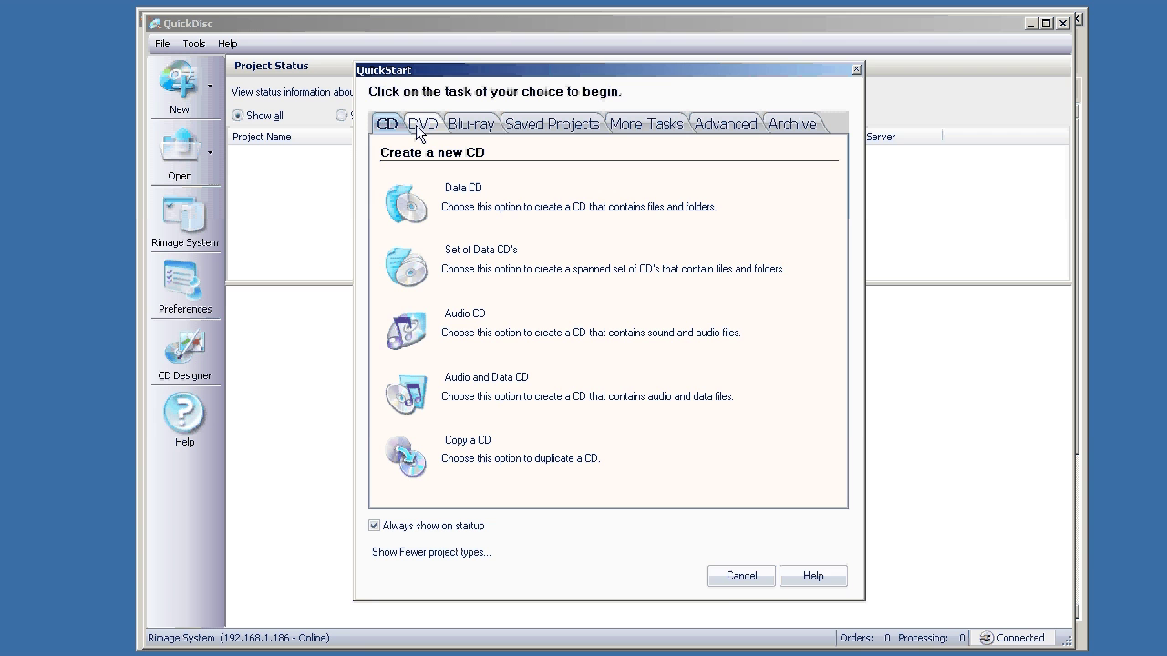
pyautogui.click(735, 576)
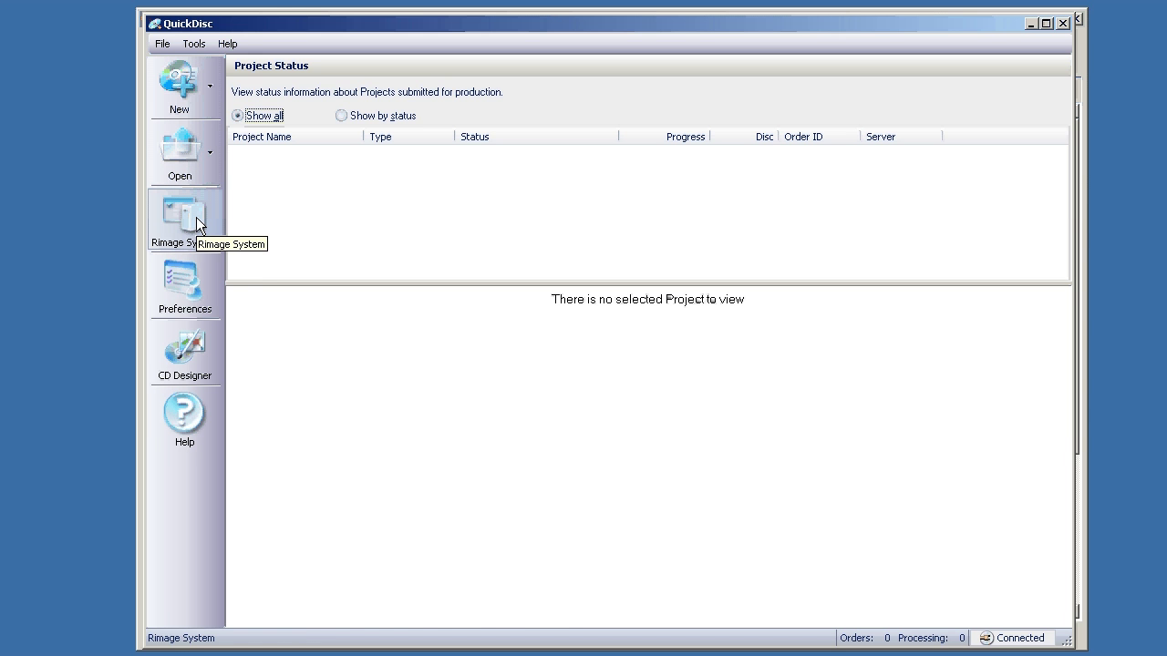
# - Launch CD Designer, dismiss its welcome dialog, align its window over QuickDisc and create a new document from a blank template
pyautogui.click(195, 367)
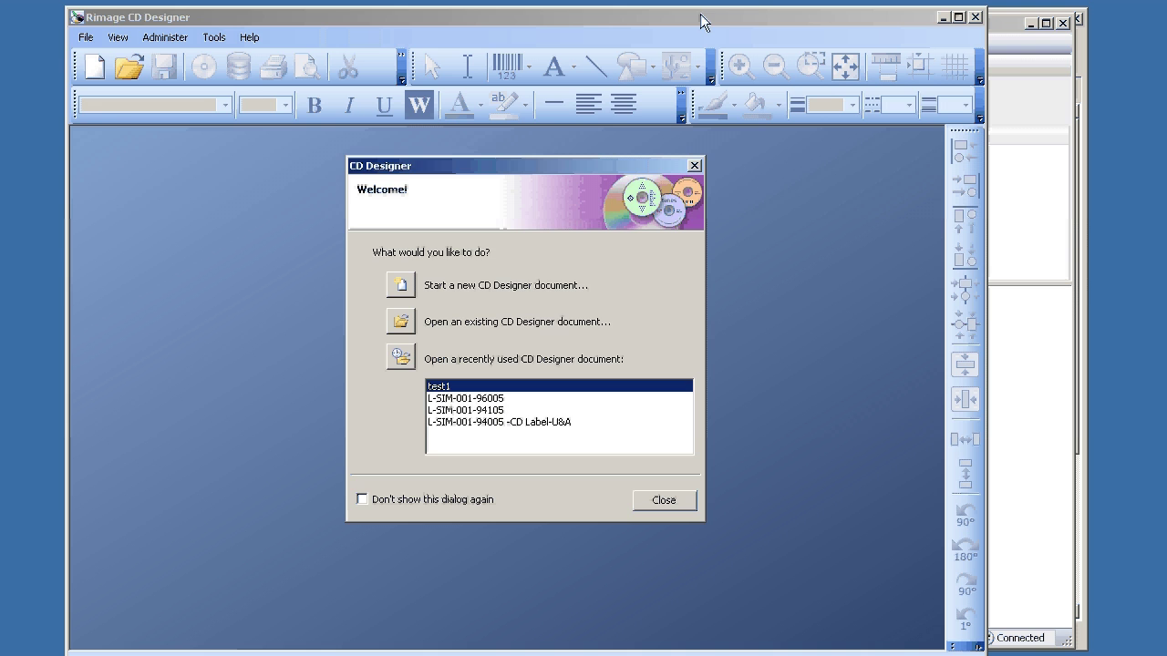
pyautogui.press('Escape')
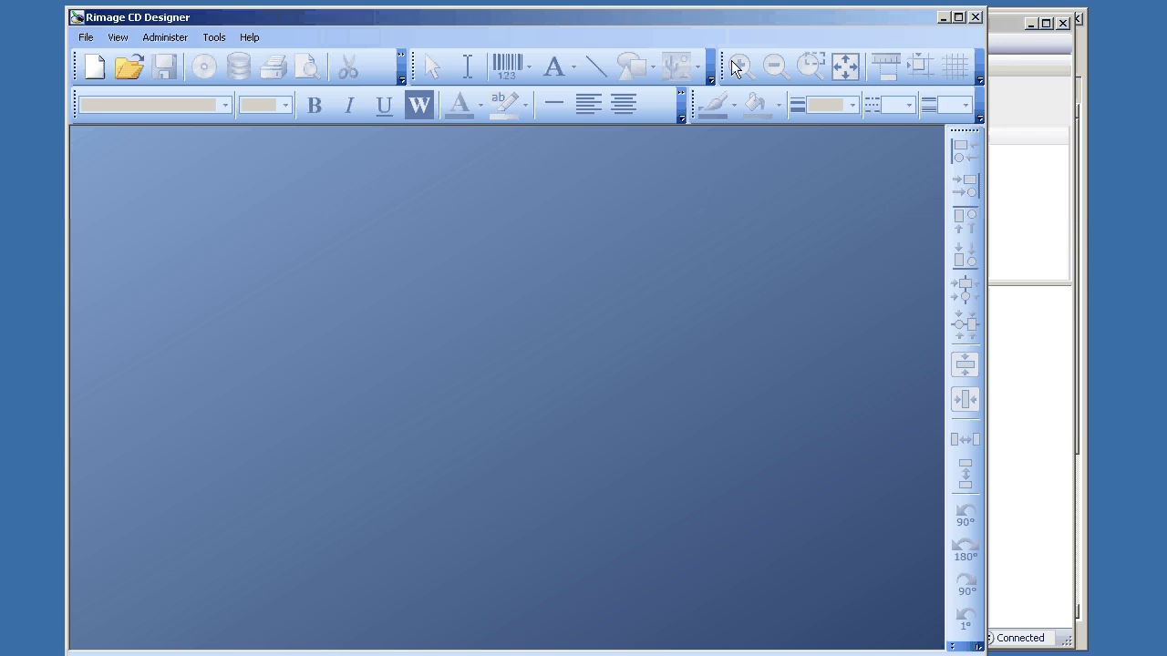
pyautogui.moveTo(766, 24); pyautogui.dragTo(839, 23)
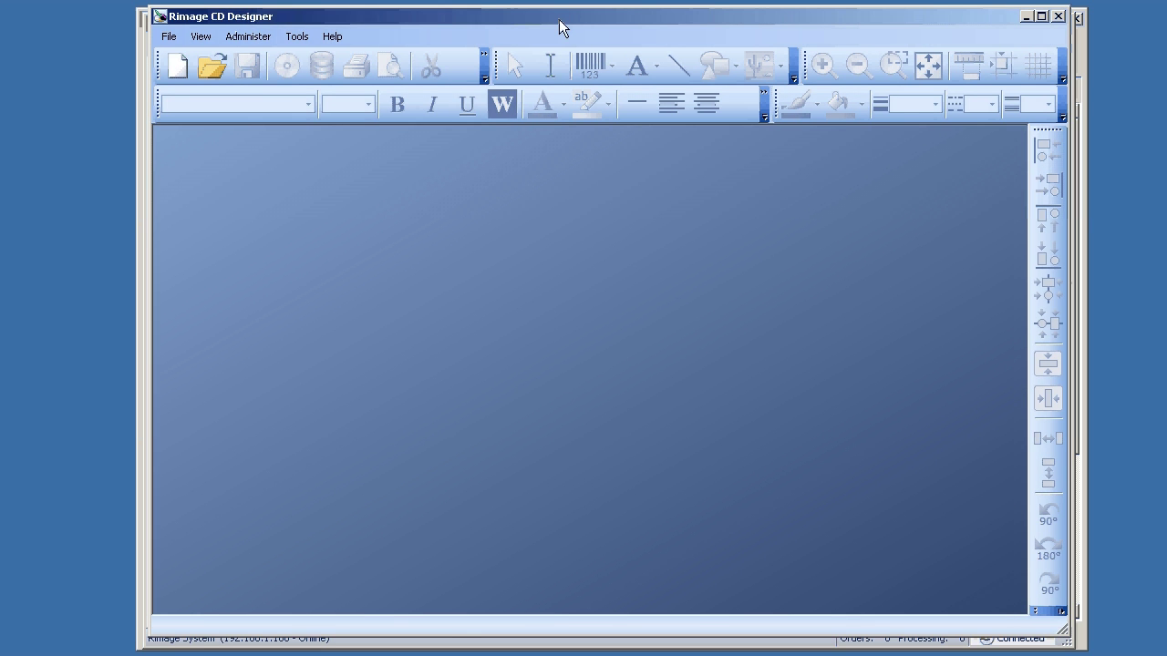
pyautogui.click(176, 66)
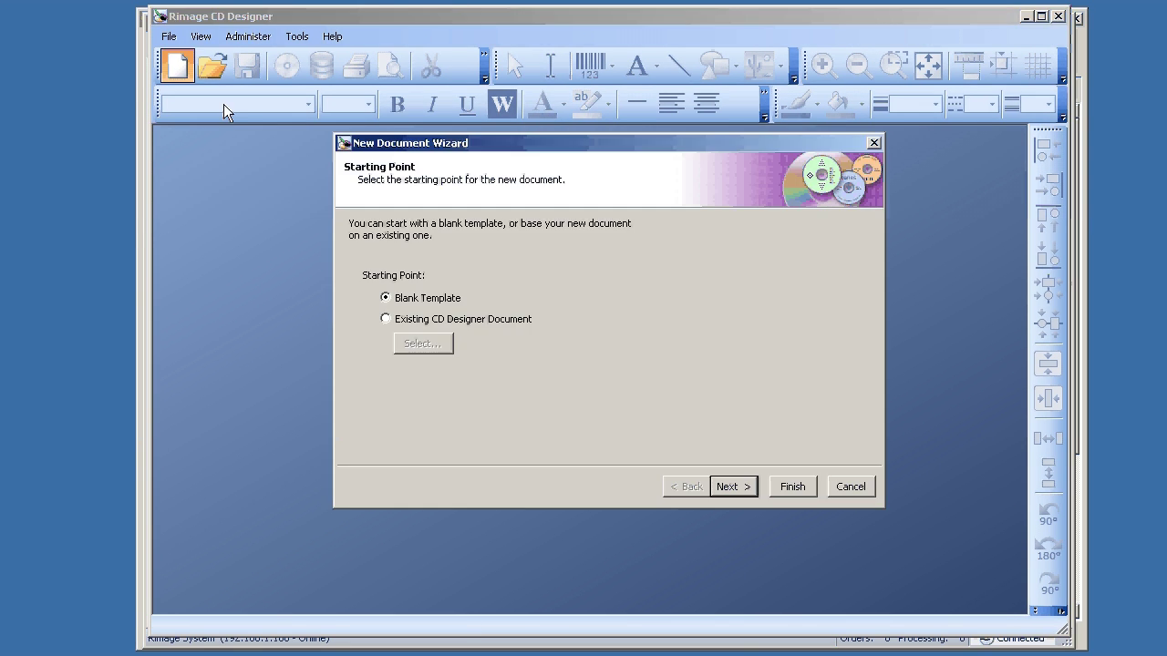
pyautogui.click(740, 485)
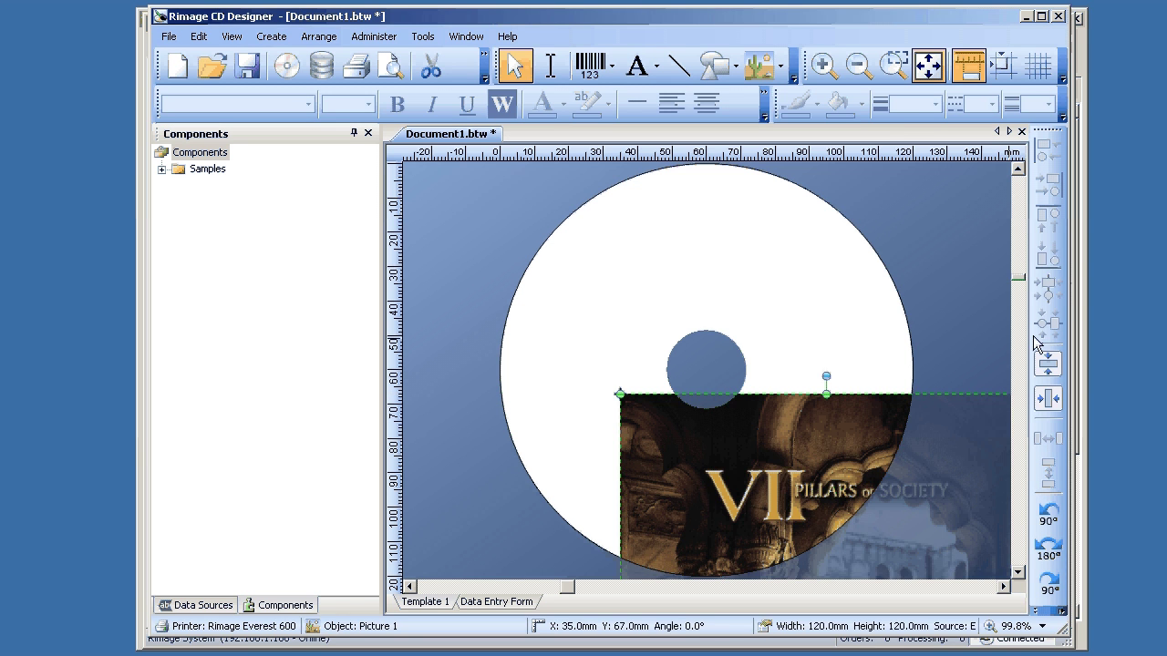
# - Center the placed picture vertically and horizontally on the disc template and deselect it
pyautogui.click(1049, 399)
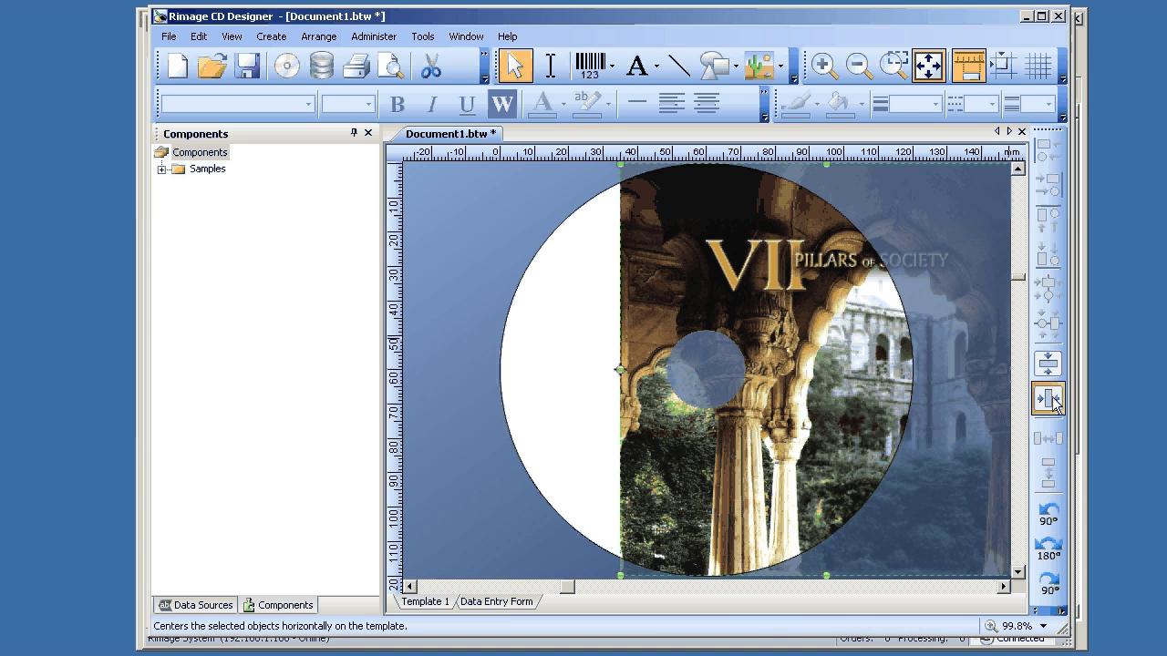
pyautogui.click(1049, 399)
pyautogui.click(984, 378)
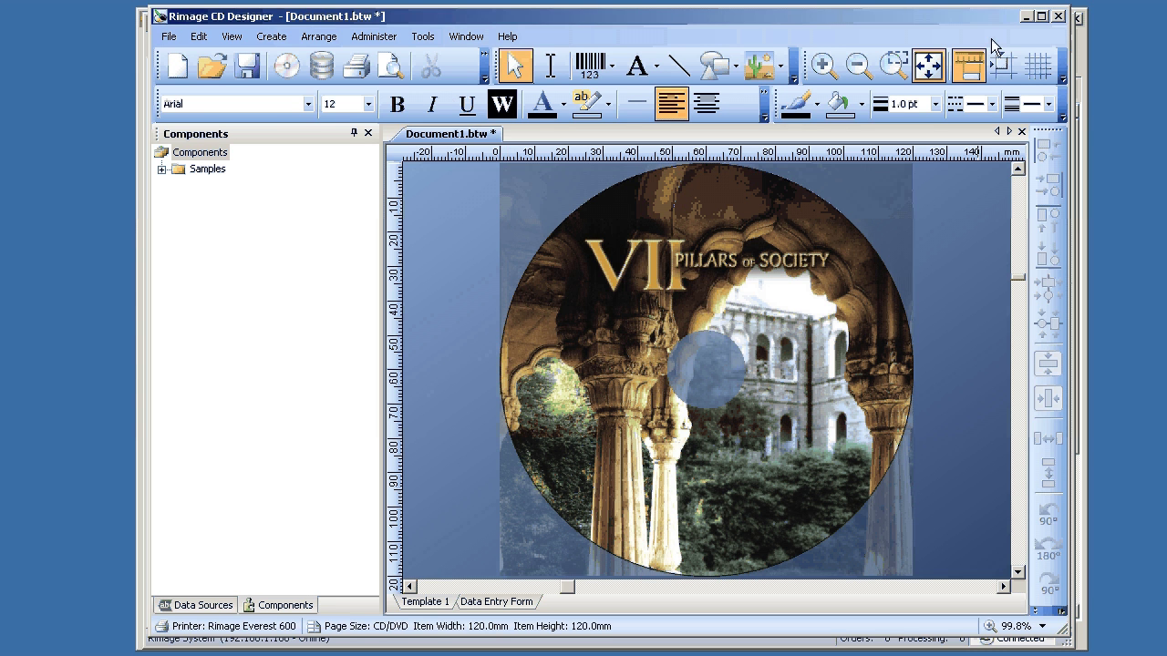
# - Close CD Designer without saving Document1.btw and minimize QuickDisc to return to Rimage System Manager
pyautogui.click(1058, 16)
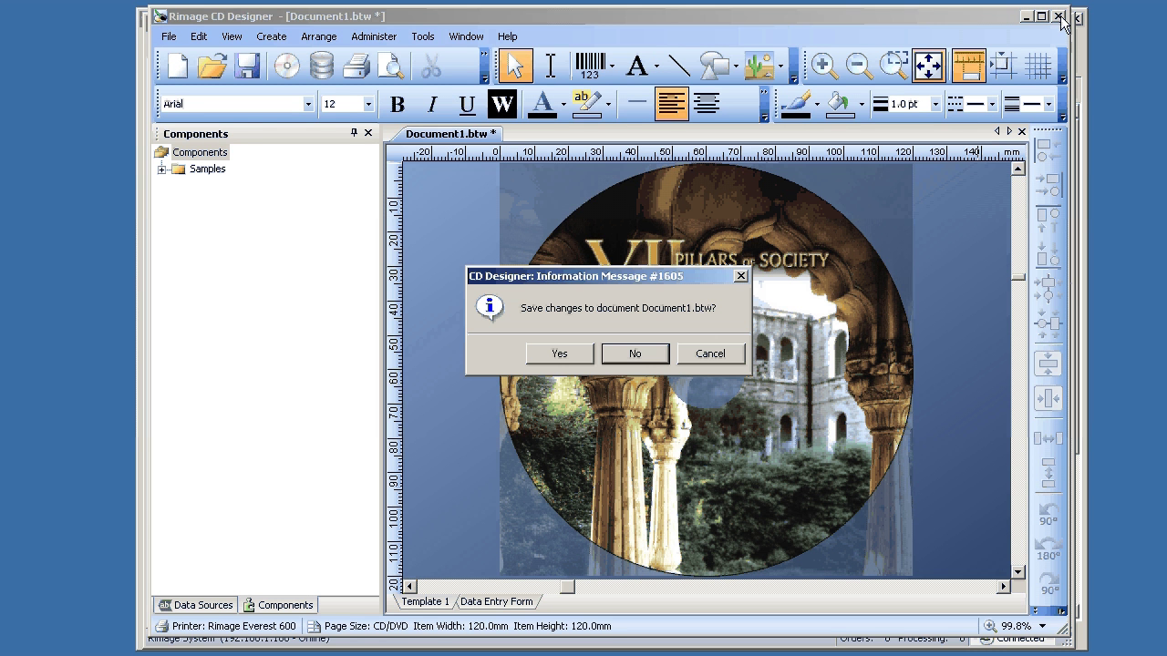
pyautogui.click(635, 353)
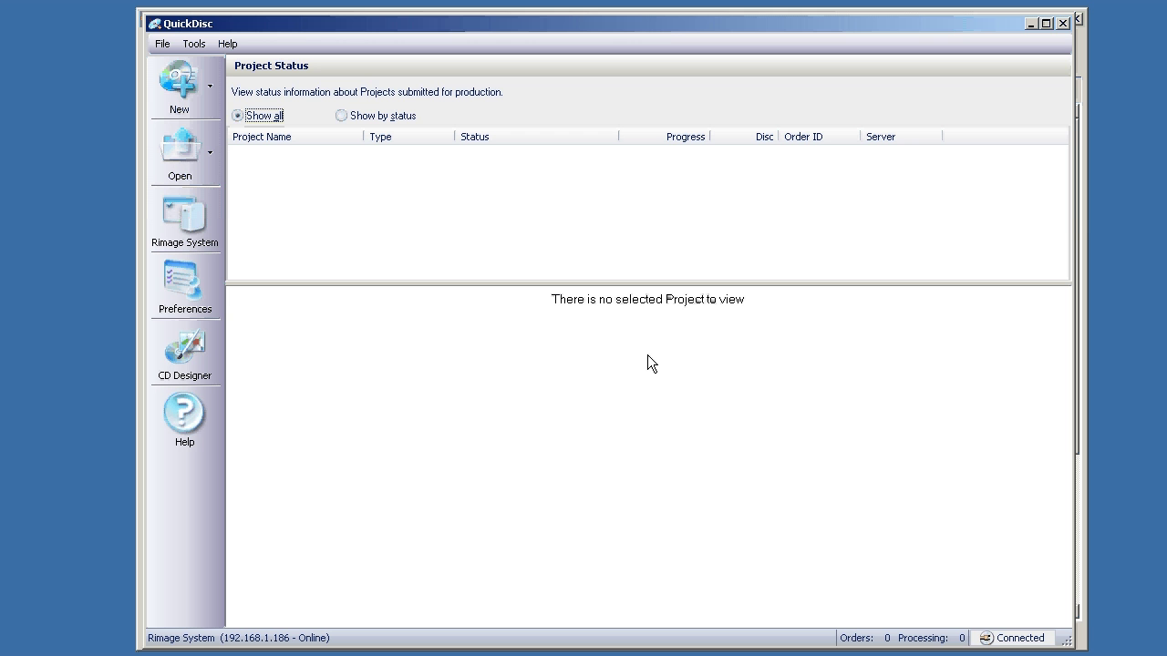
pyautogui.click(1028, 24)
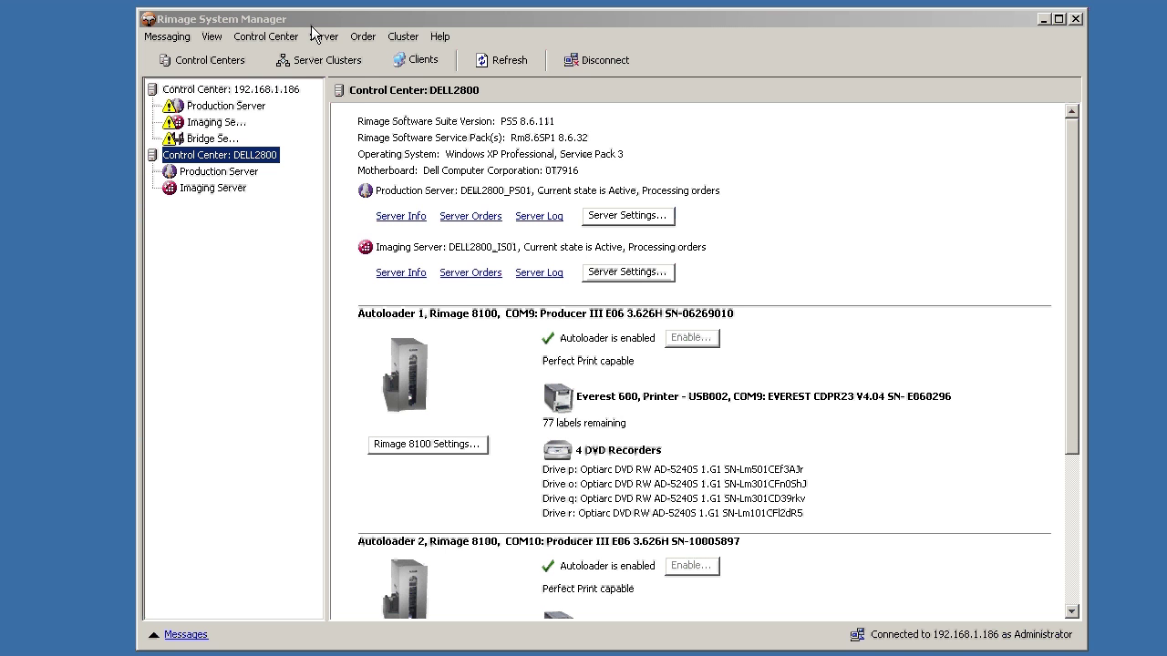
# - Examine the server information, orders and log of DELL2800's Production Server, and the server information of its Imaging Server
pyautogui.click(252, 177)
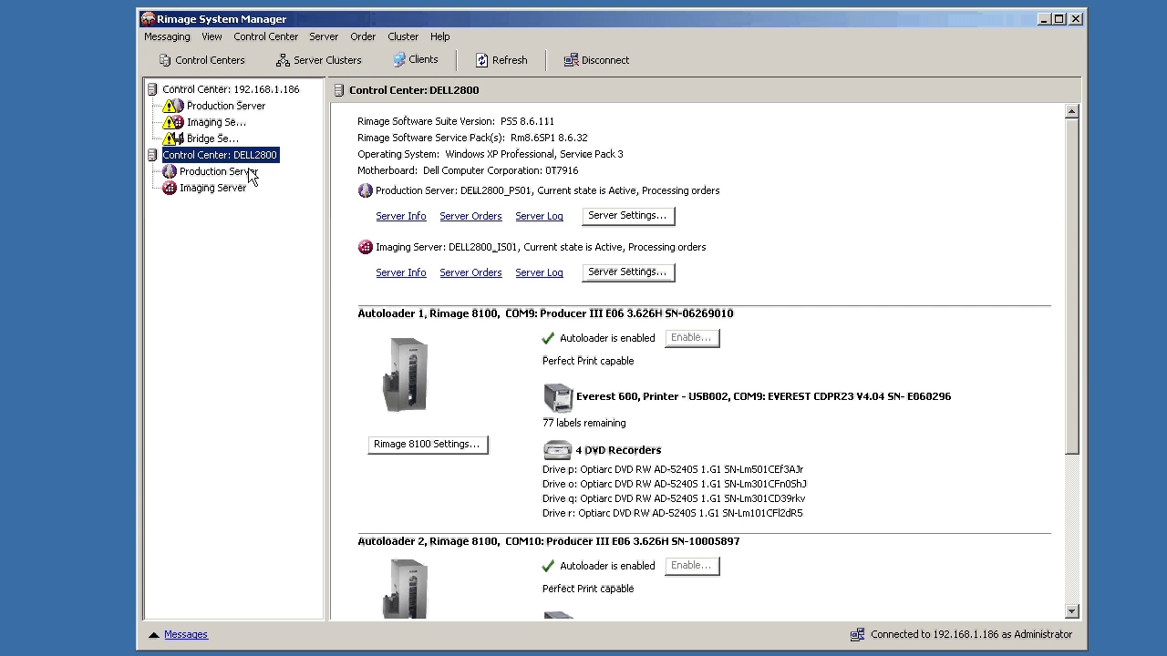
pyautogui.click(252, 177)
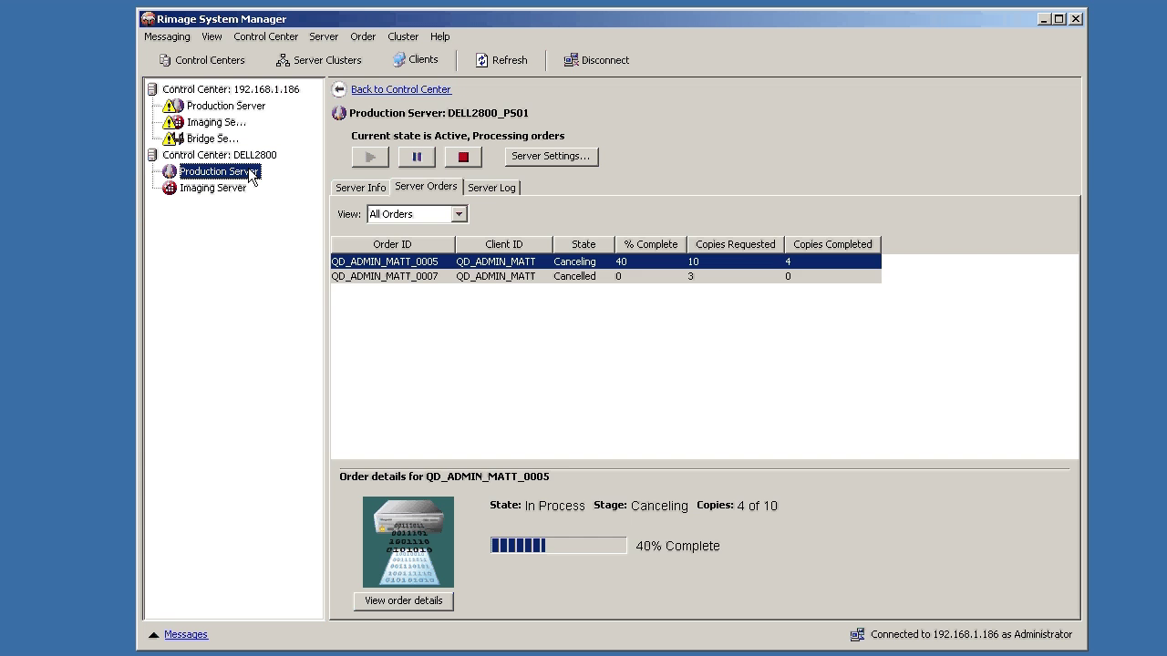
pyautogui.click(219, 188)
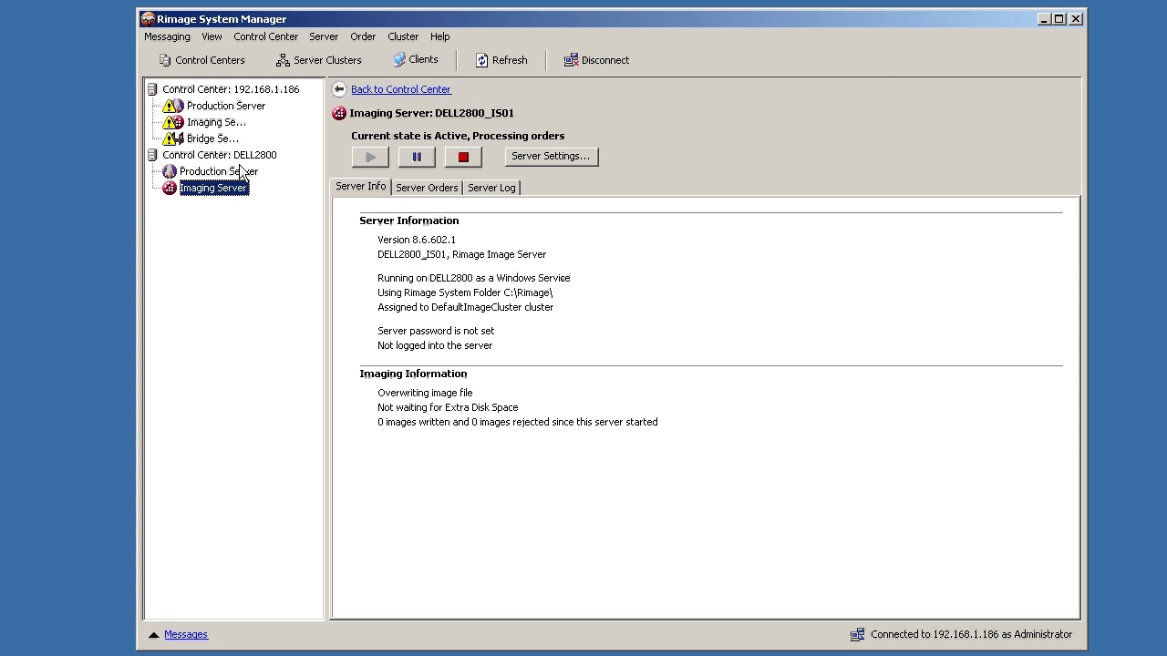
pyautogui.click(241, 172)
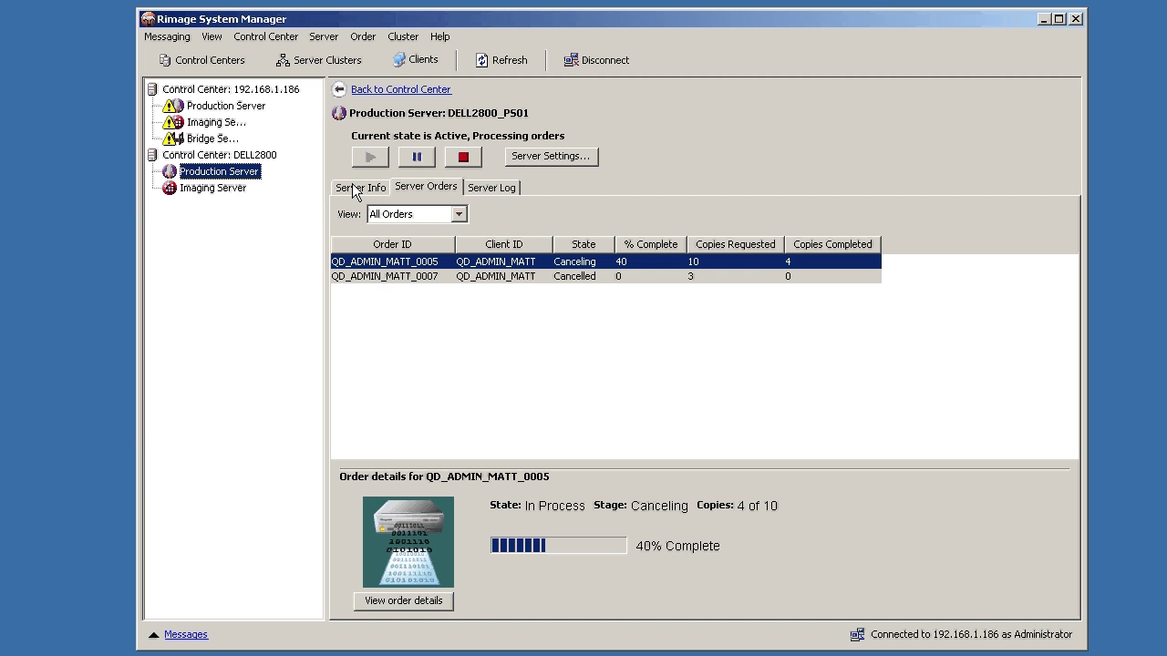
pyautogui.click(355, 190)
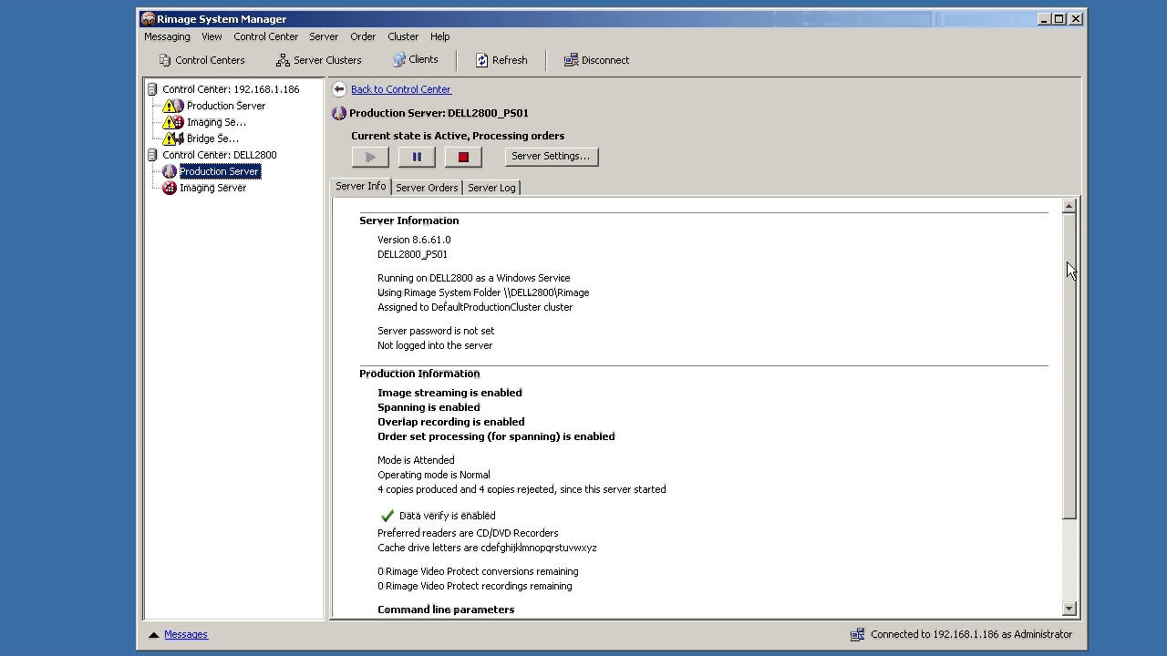
pyautogui.click(437, 191)
pyautogui.click(491, 187)
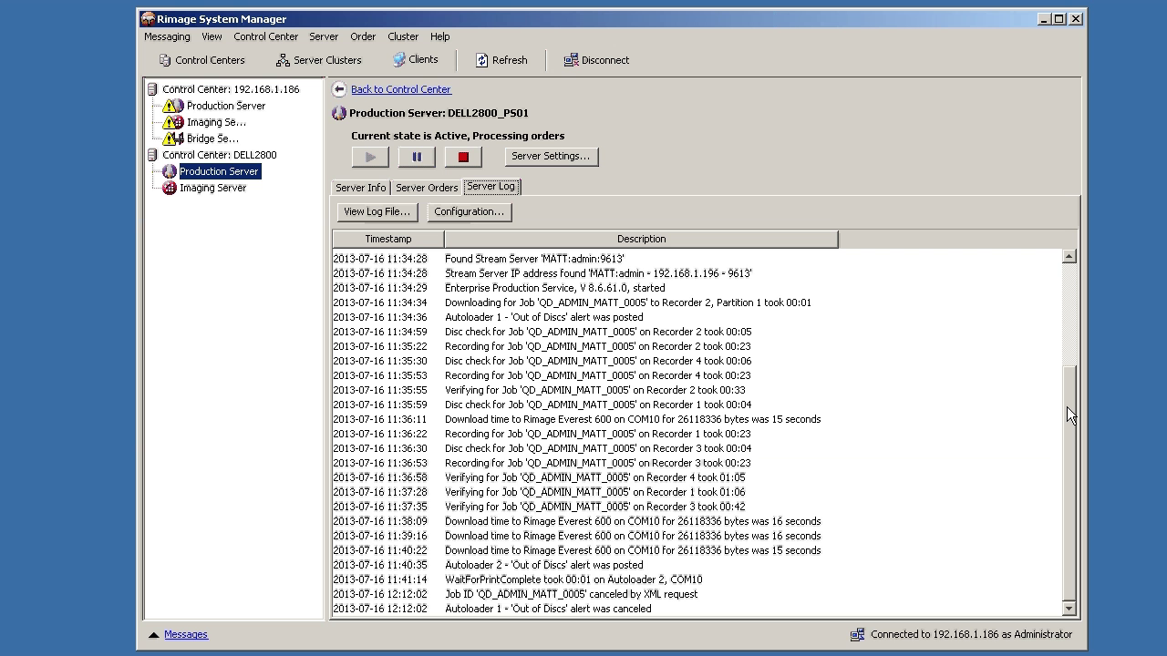
pyautogui.moveTo(1067, 406); pyautogui.dragTo(207, 210)
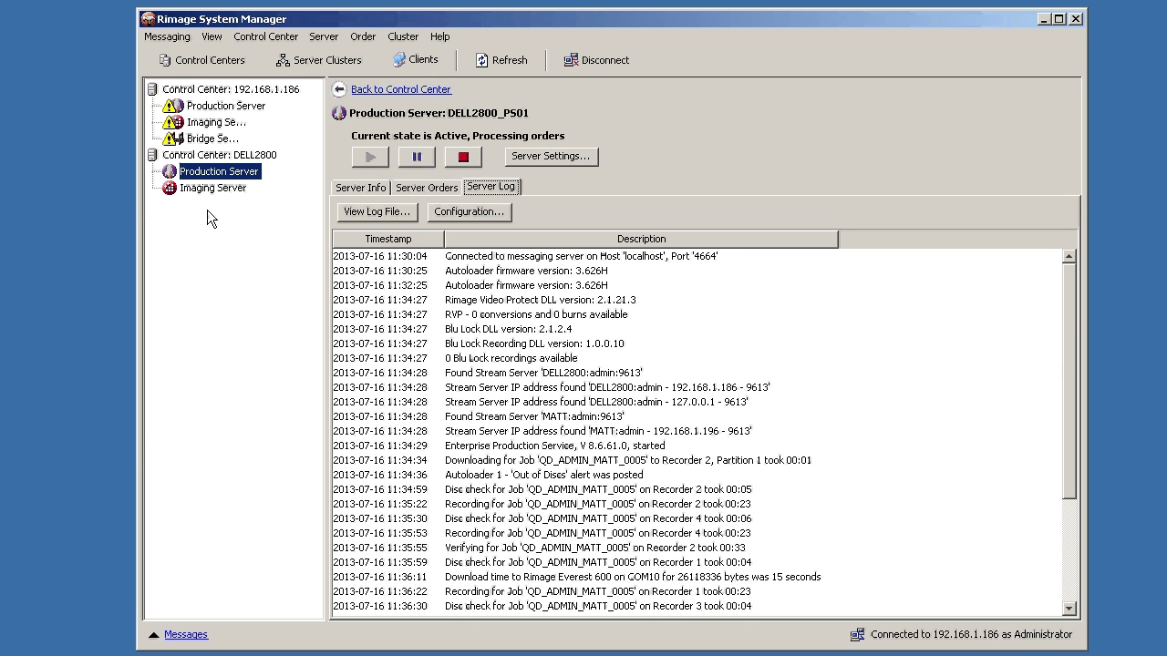
pyautogui.click(219, 189)
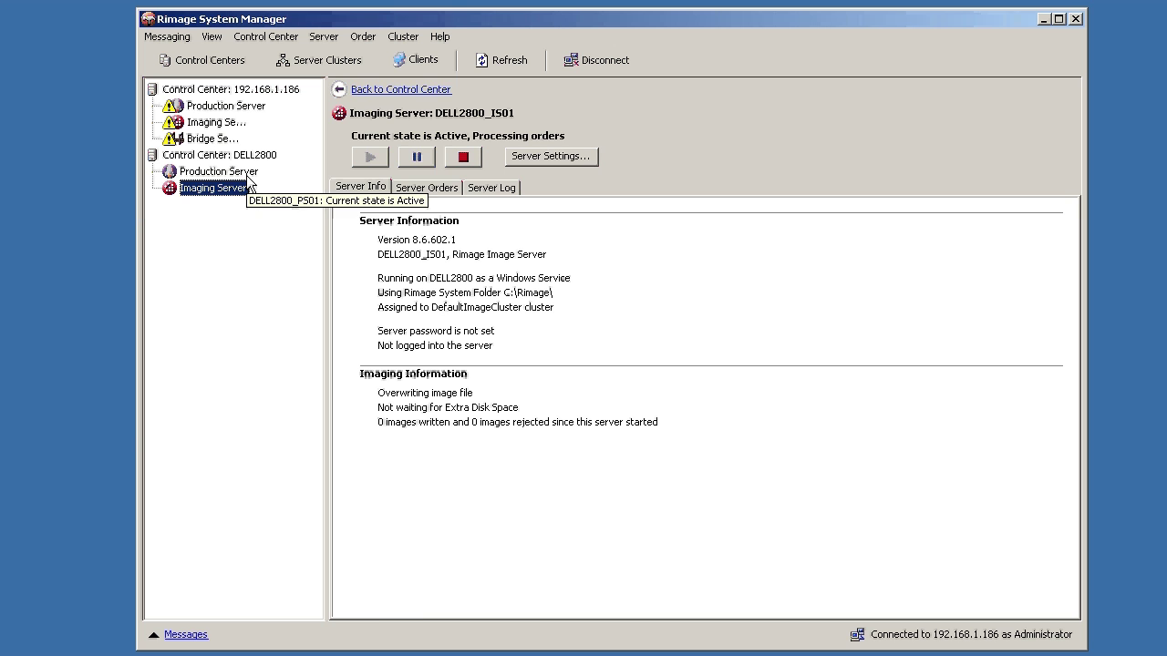
# - Examine the autoloaders, printers and recorders listed for the DELL2800 control center
pyautogui.click(246, 155)
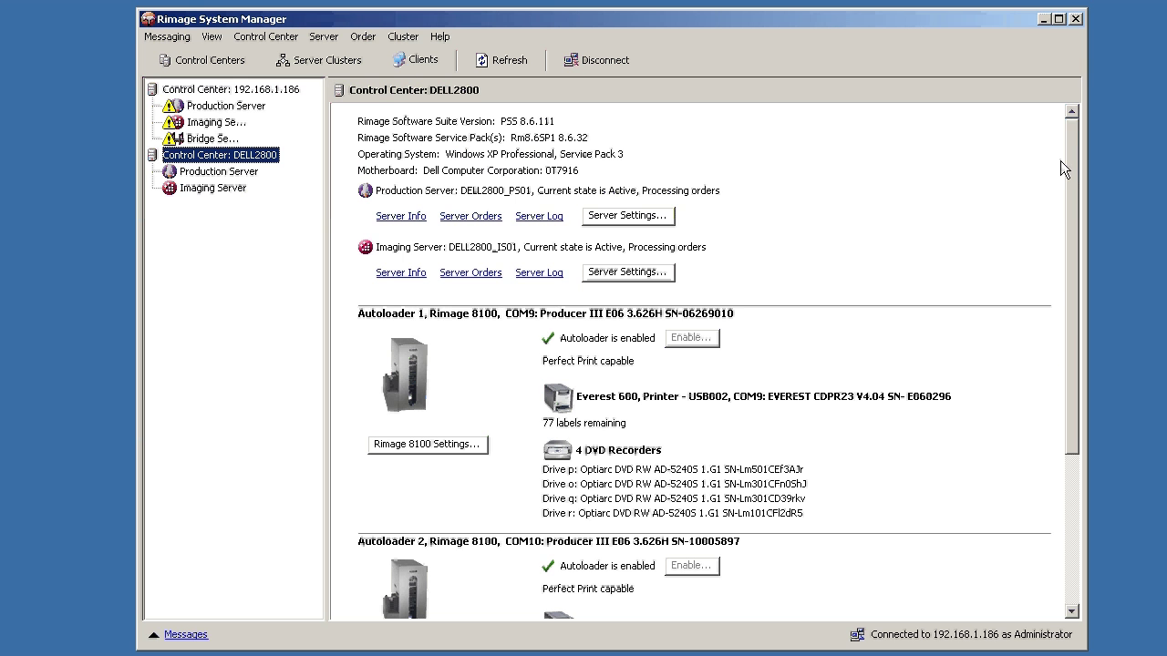
pyautogui.moveTo(1066, 169); pyautogui.dragTo(1058, 274)
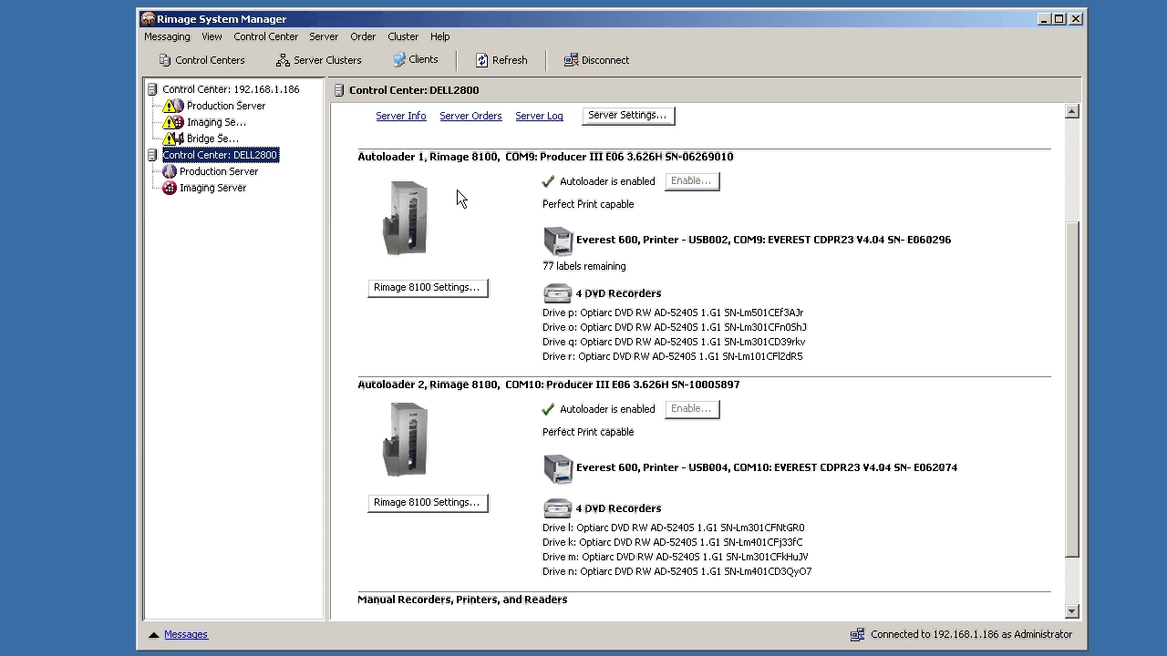
pyautogui.scroll(-1, 1066, 308)
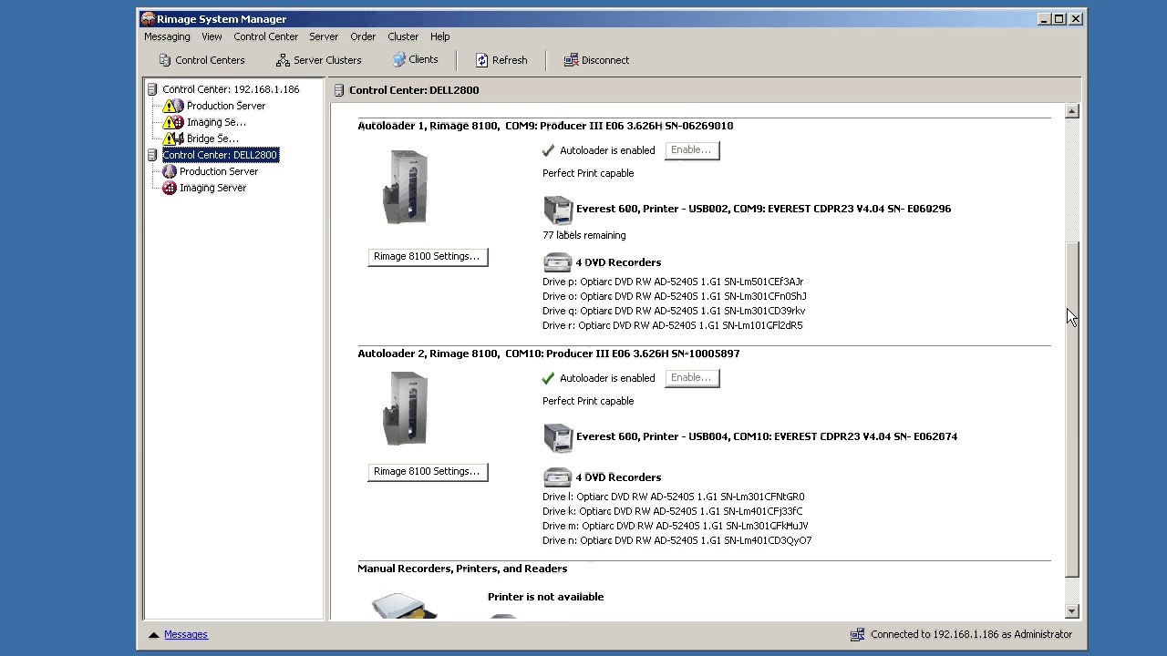
# - Examine the order management options available for the orders on DELL2800's Production Server, leaving the orders unchanged
pyautogui.moveTo(1068, 310); pyautogui.dragTo(1050, 137)
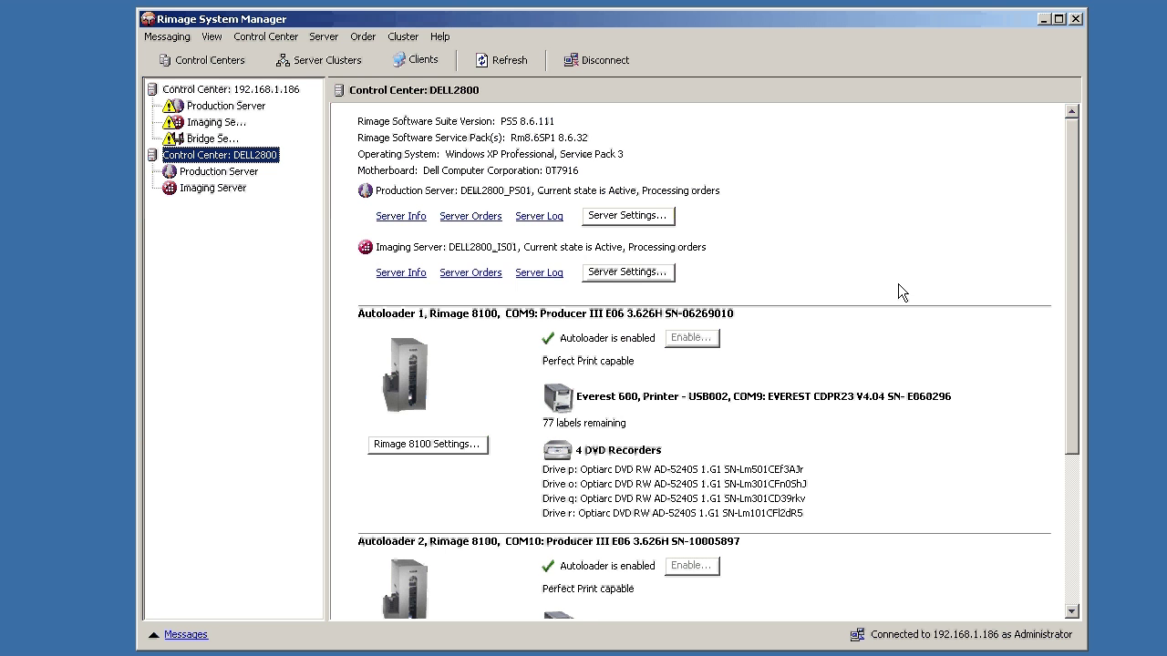
pyautogui.scroll(-1, 1071, 286)
pyautogui.scroll(-1, 1074, 285)
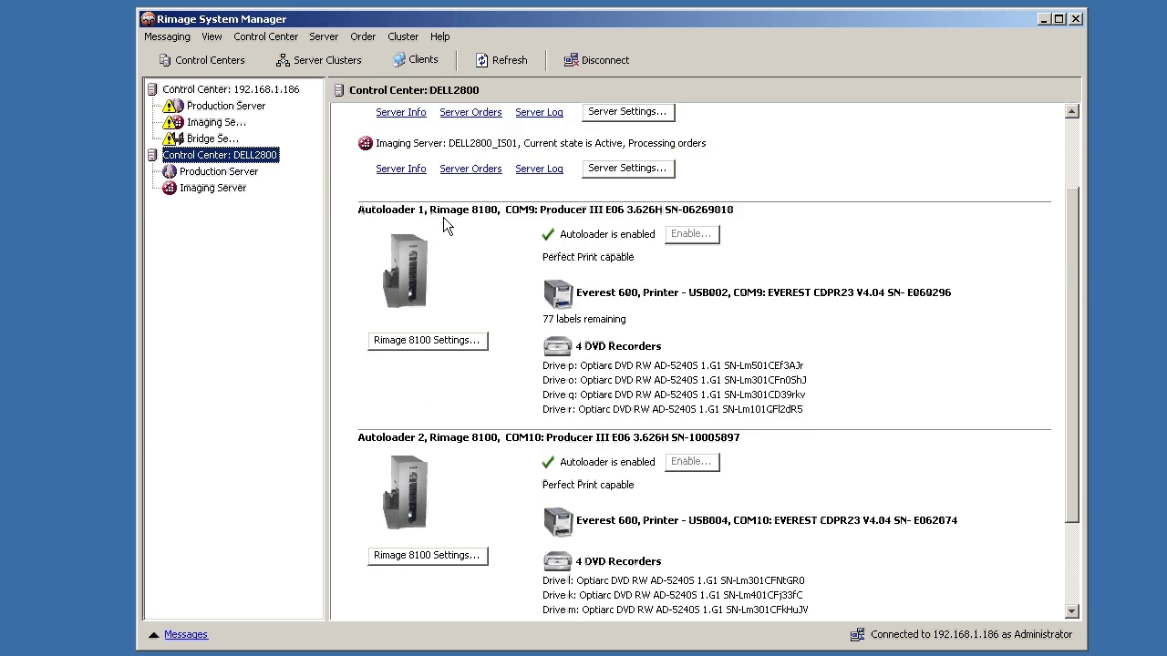
pyautogui.click(219, 171)
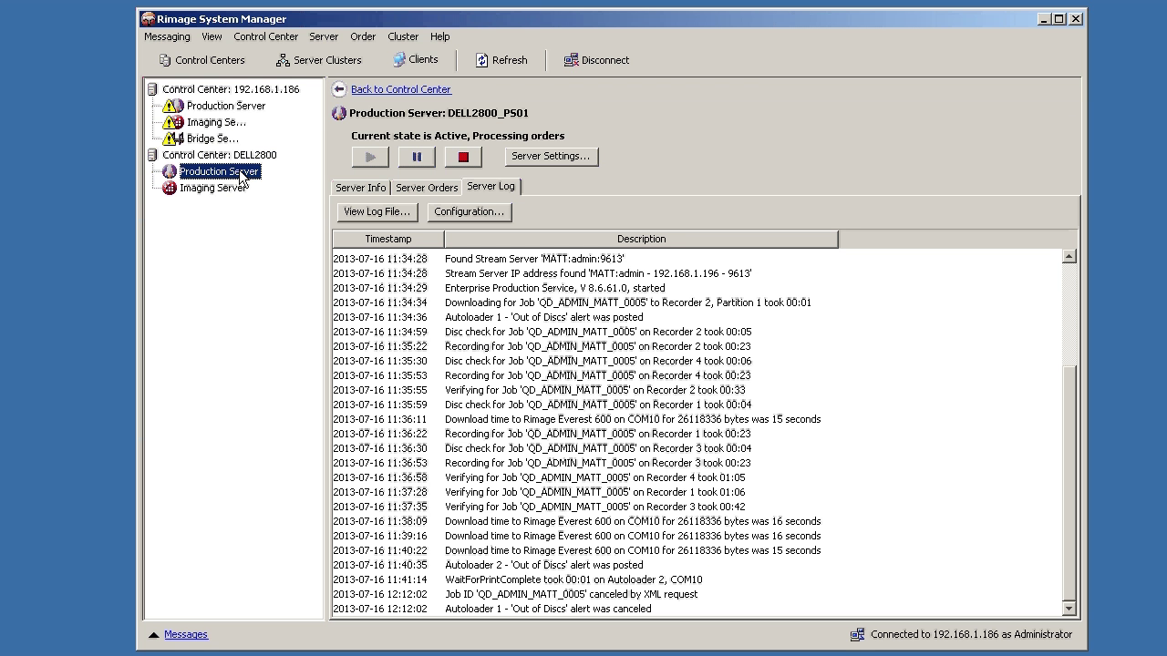
pyautogui.click(425, 187)
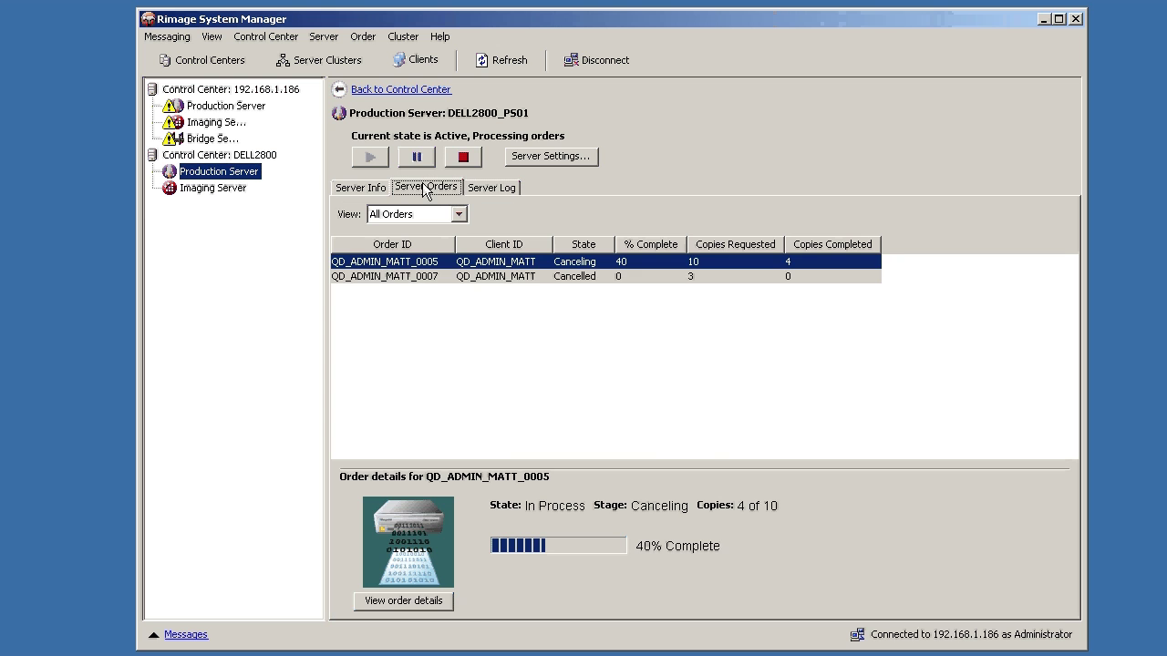
pyautogui.rightClick(516, 264)
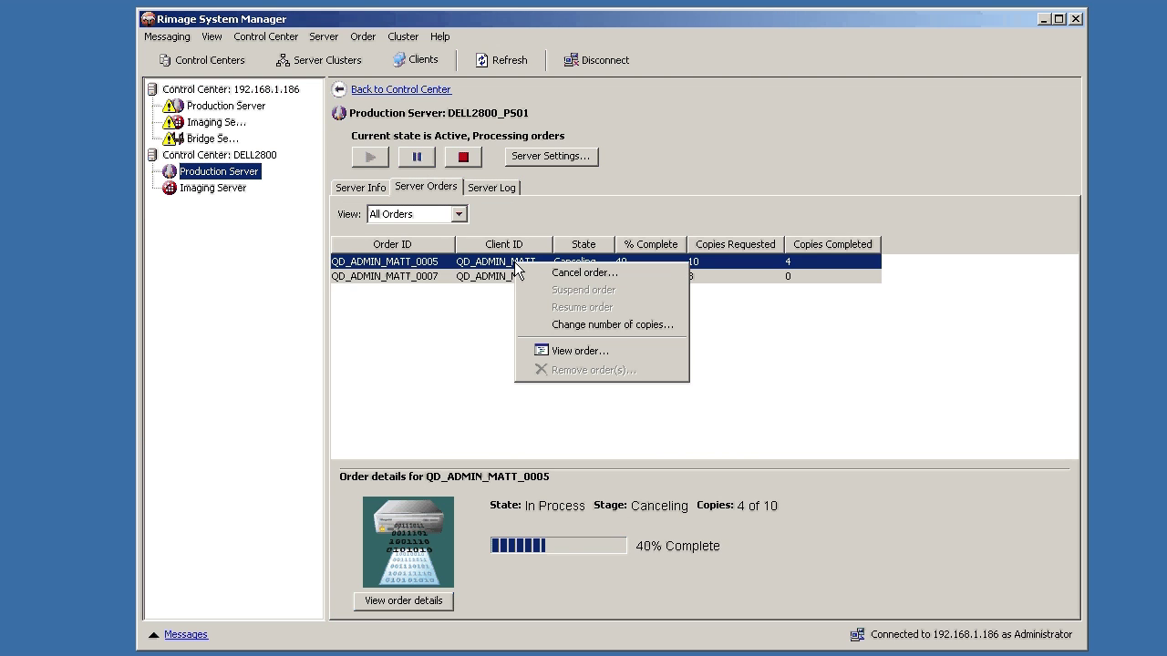
pyautogui.rightClick(494, 276)
pyautogui.rightClick(500, 267)
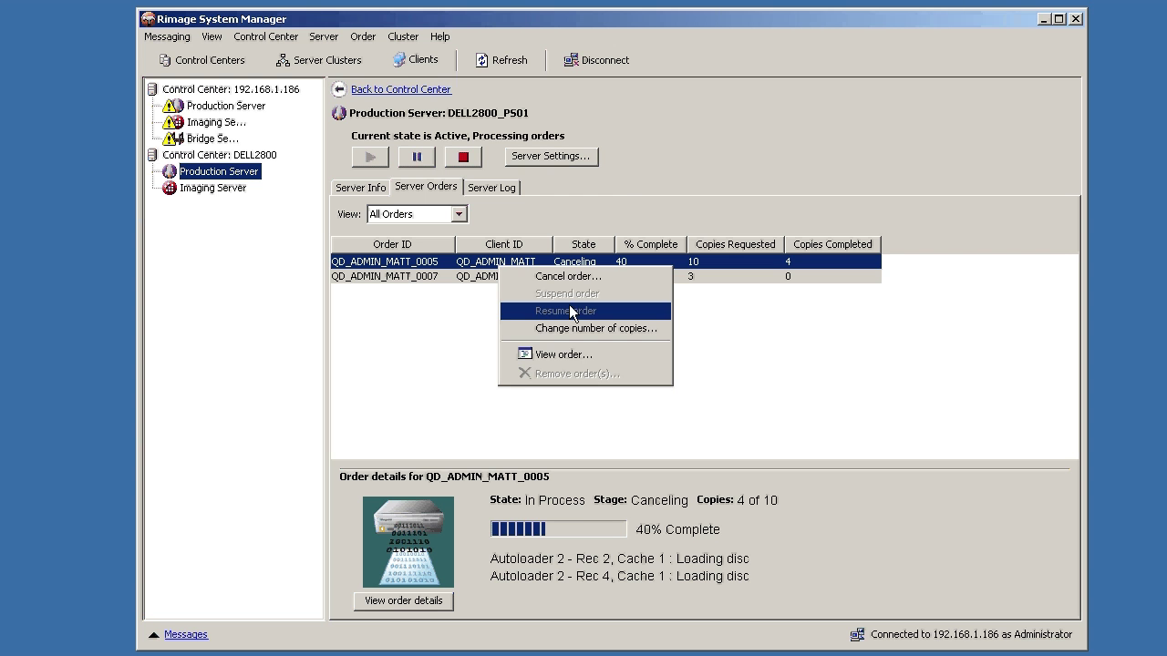
pyautogui.click(626, 208)
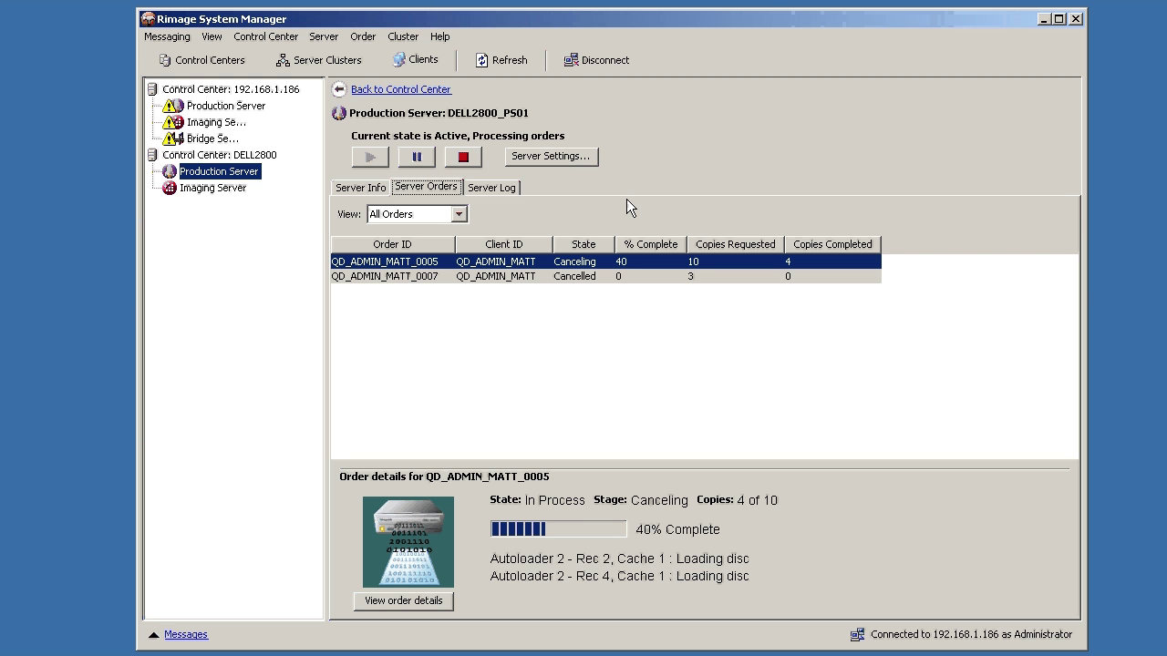
pyautogui.click(251, 173)
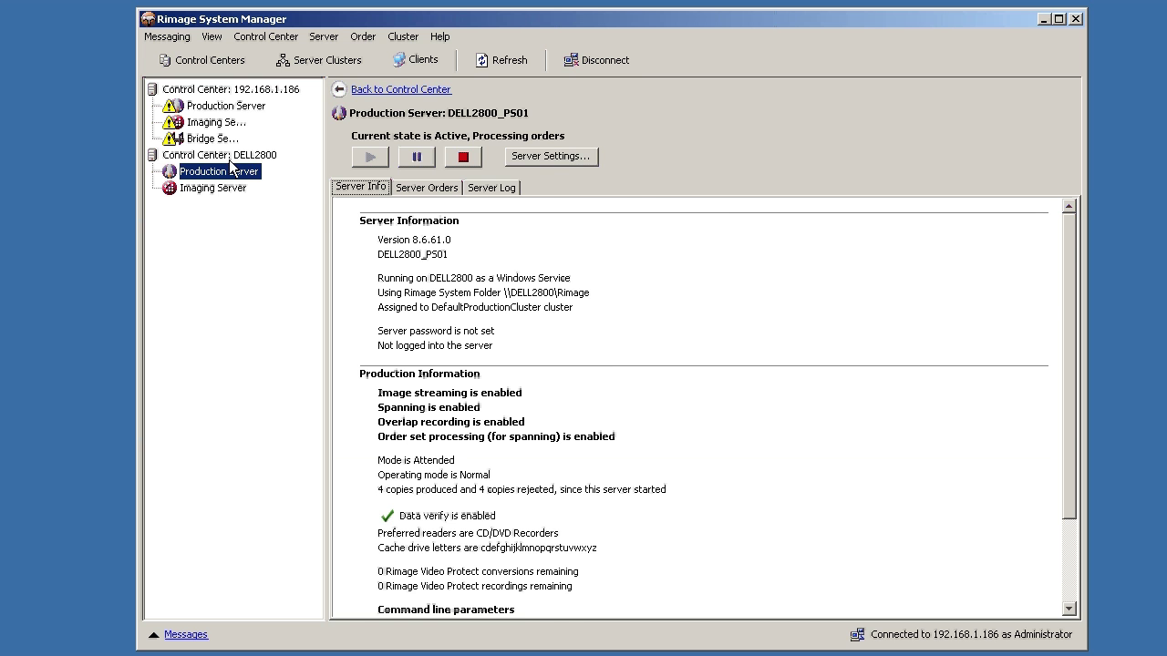
pyautogui.click(230, 158)
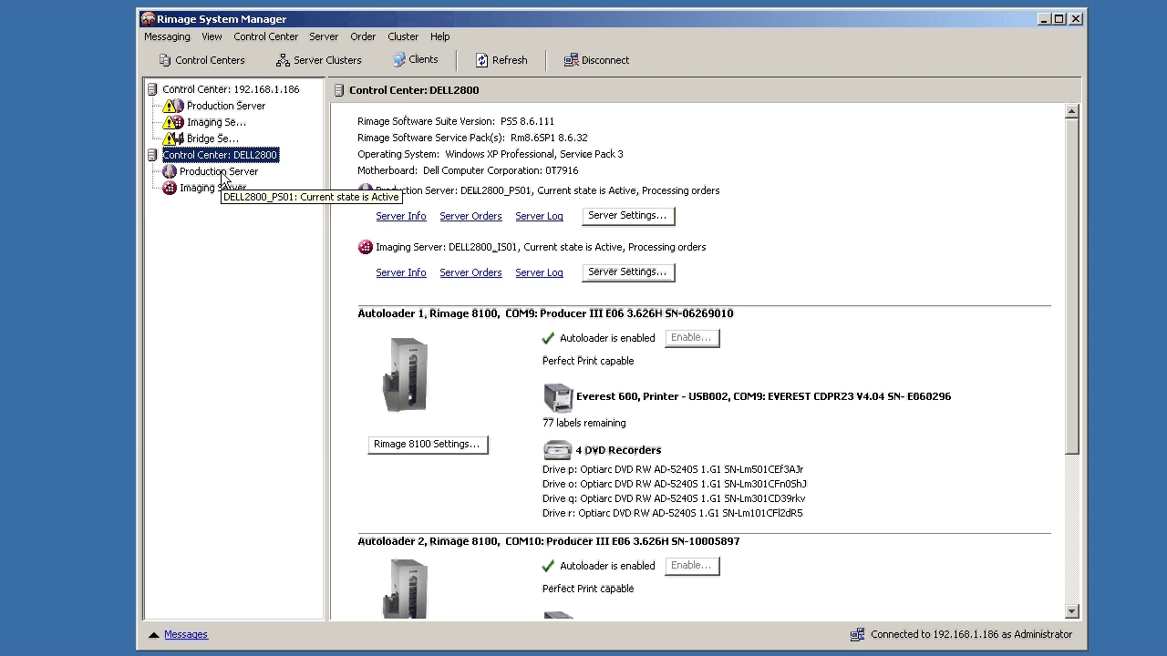